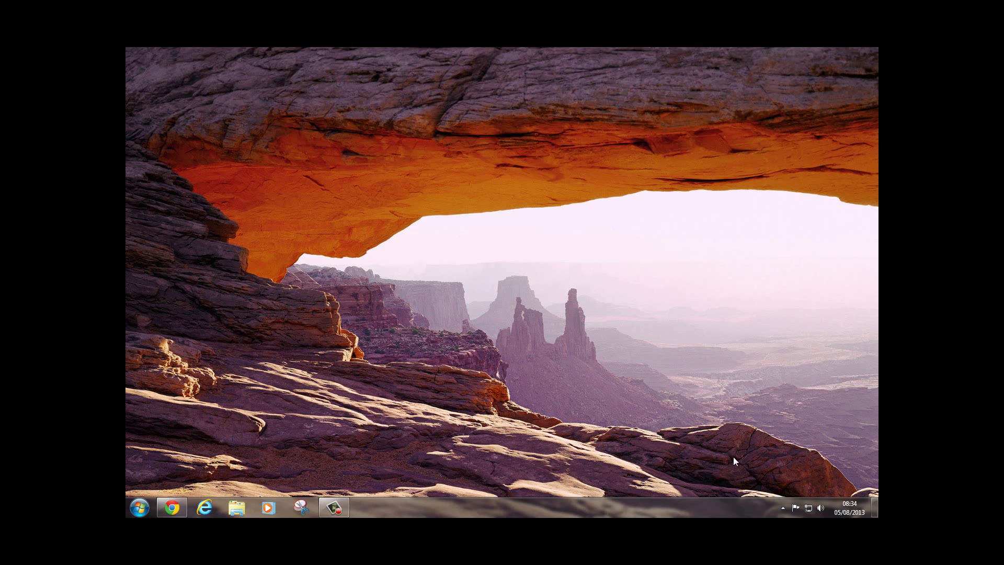
Open the Network and Sharing Center from the taskbar network icon's menu
right_click(808, 507)
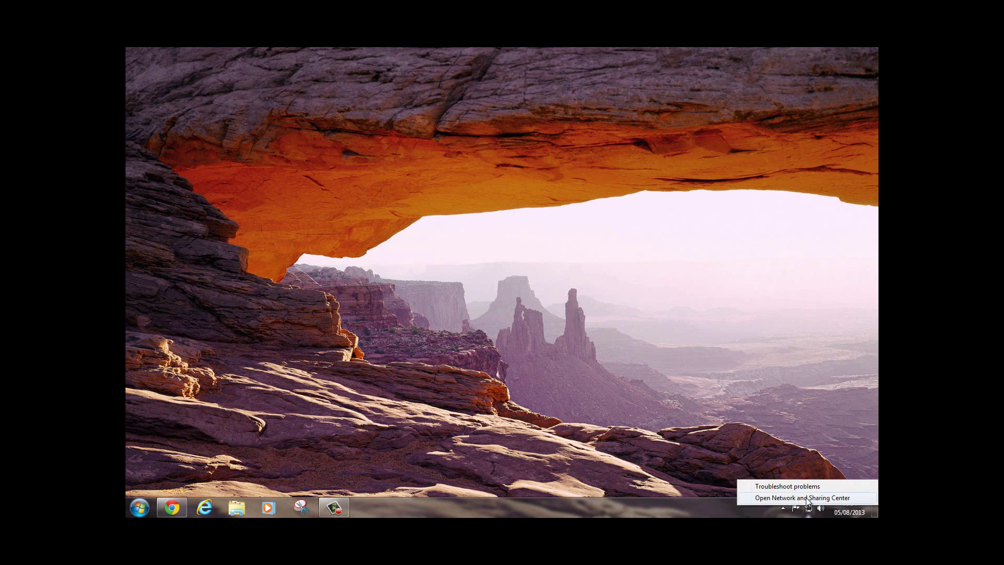
click(807, 499)
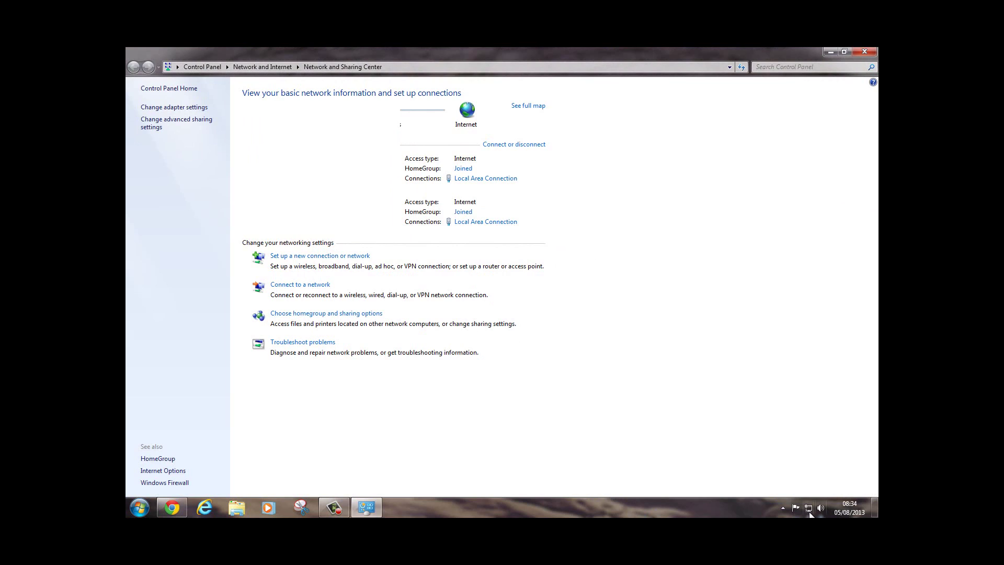
mouse_move(809, 514)
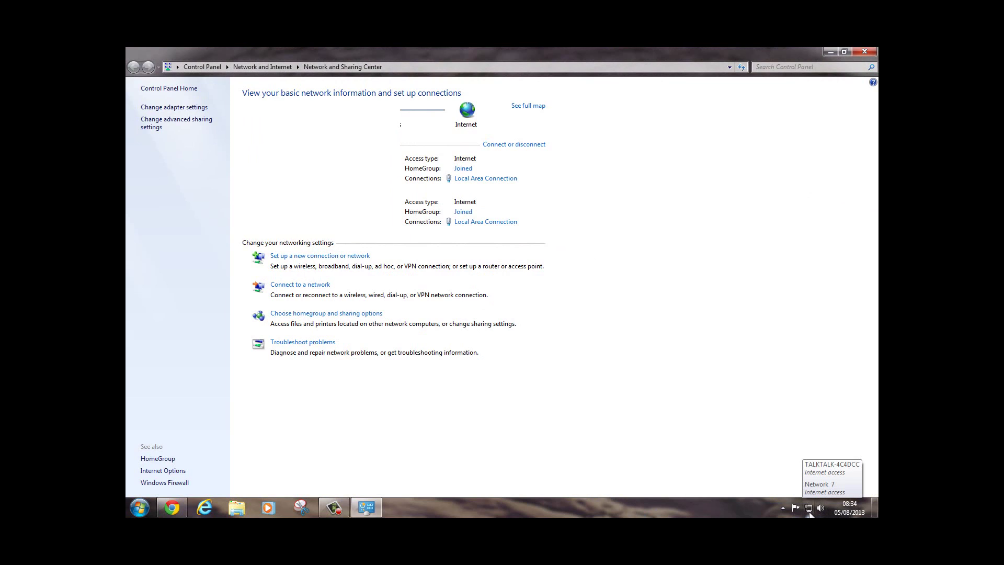
right_click(809, 508)
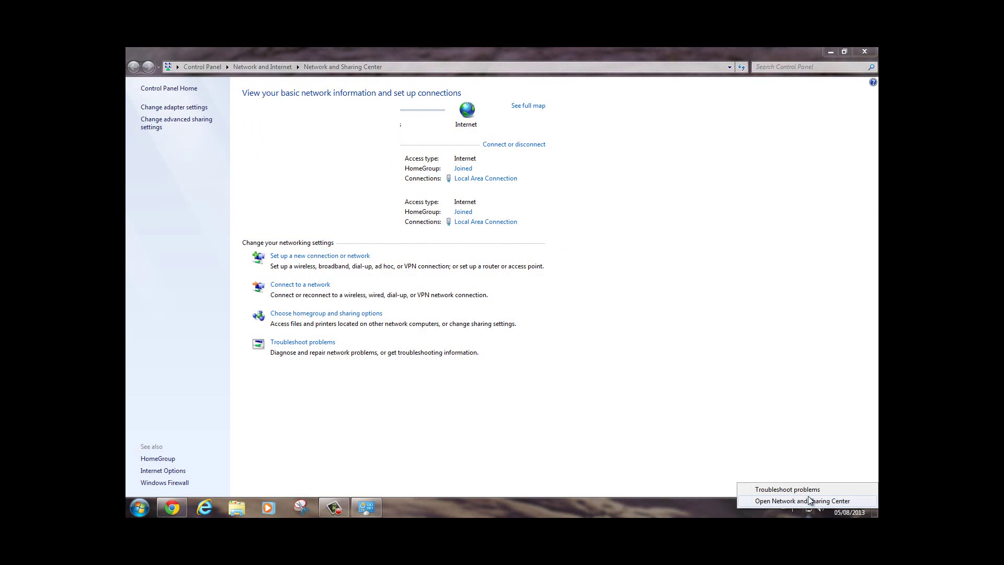
click(809, 501)
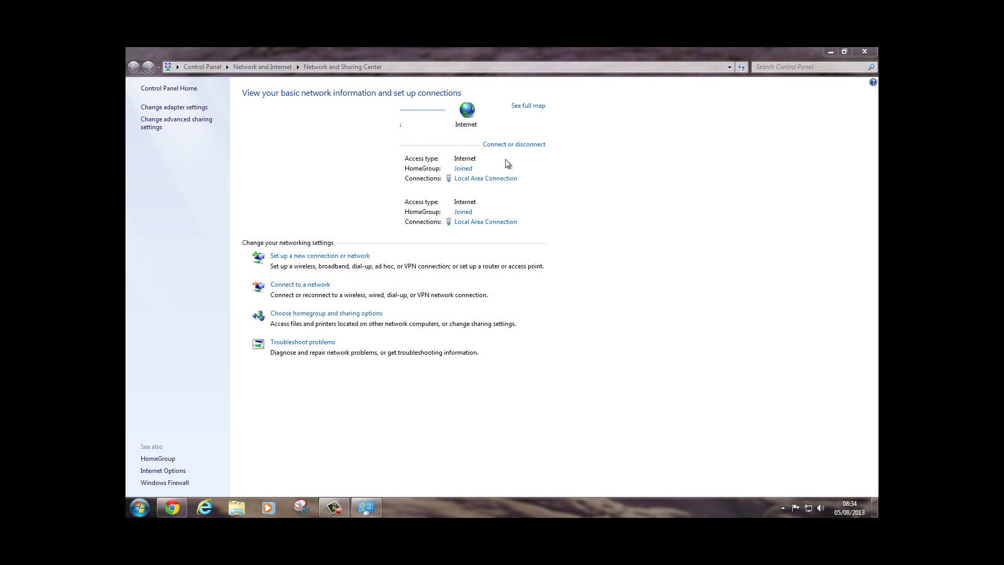
Review the Local Area Connection's network details, then close the details and status windows
click(479, 179)
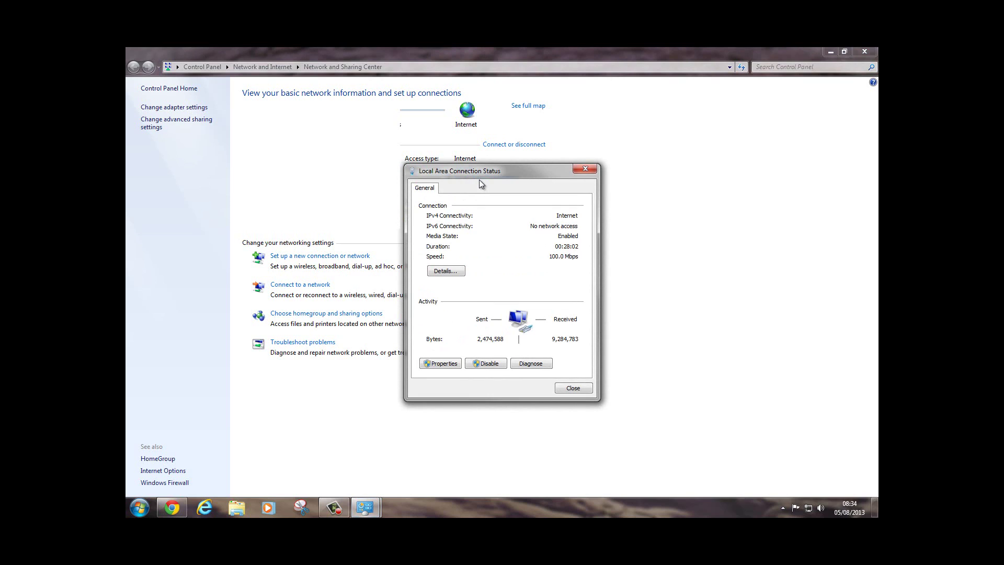
drag(488, 171, 693, 163)
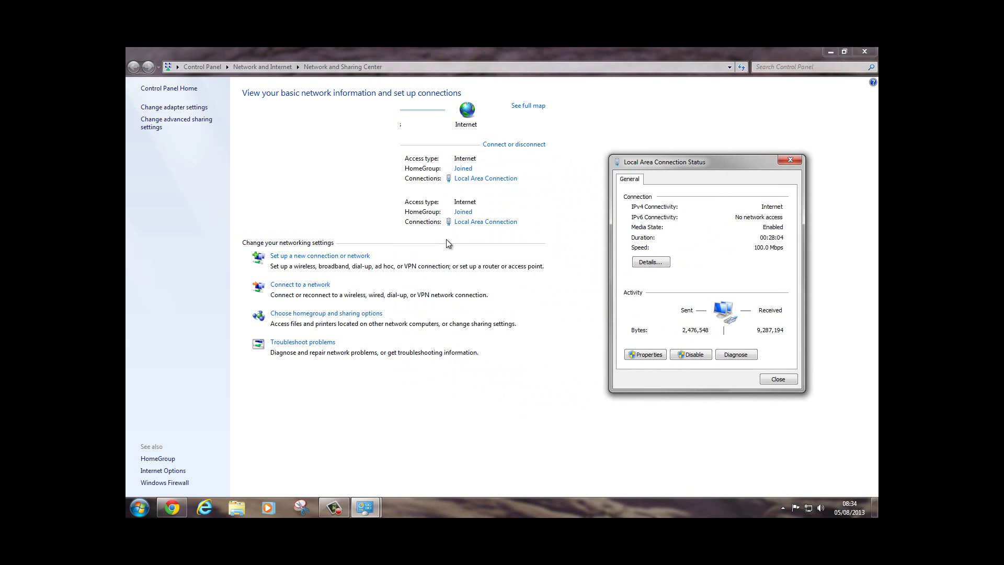
click(451, 221)
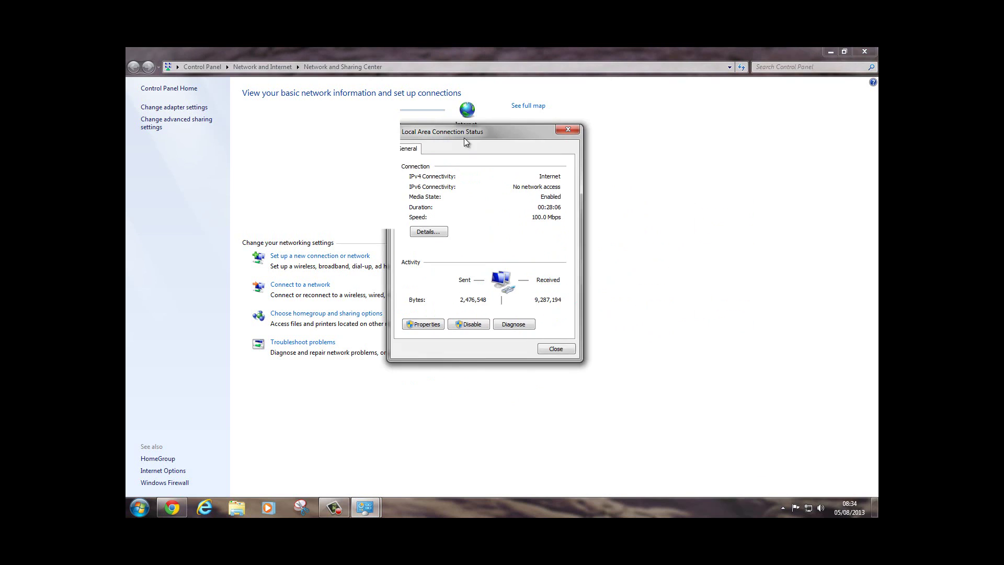
click(441, 235)
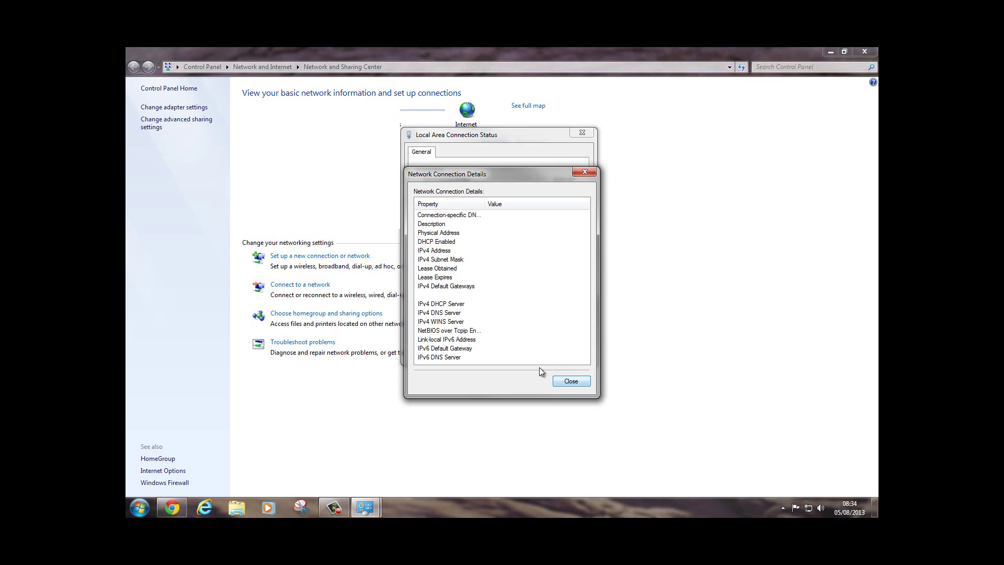
click(571, 381)
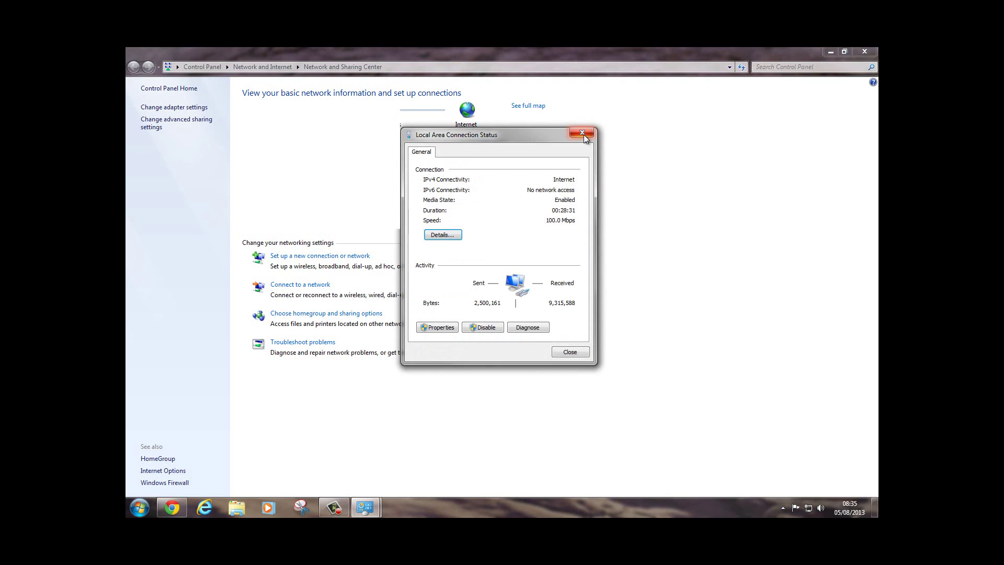
click(583, 135)
Close the Network and Sharing Center and load the router's login page in Chrome's Google tab
click(864, 51)
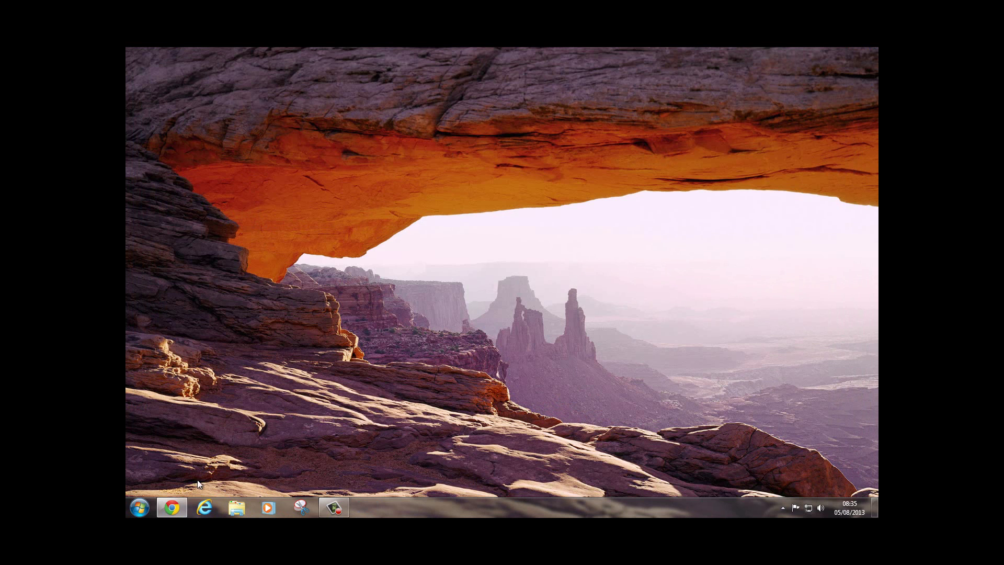
click(172, 507)
click(165, 52)
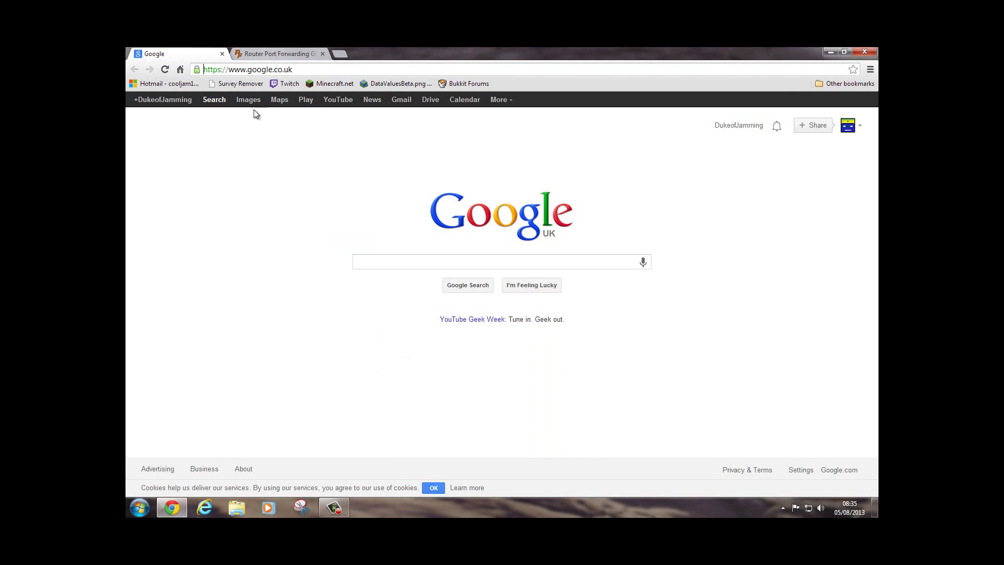
click(284, 75)
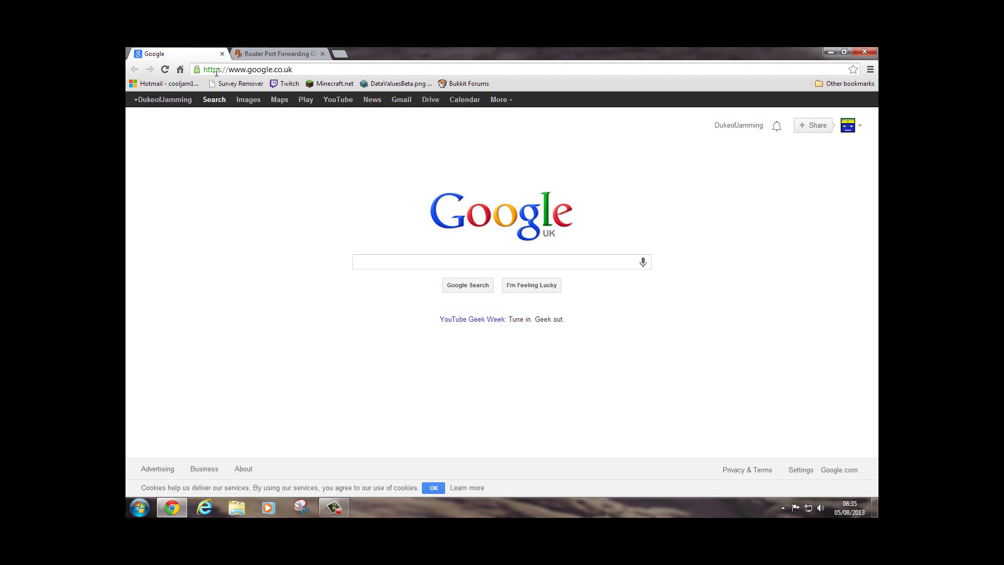
drag(292, 69, 203, 69)
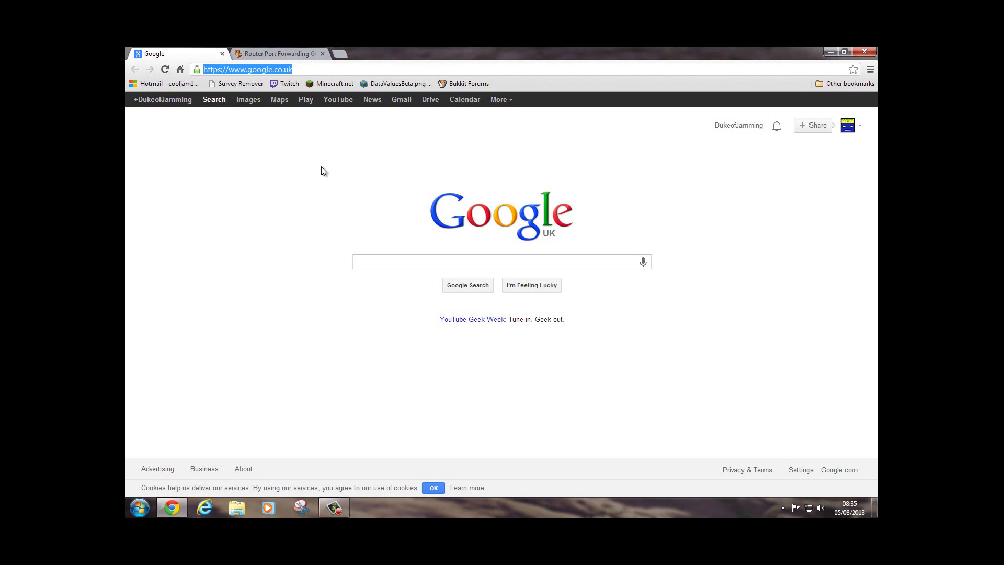
key(BackSpace)
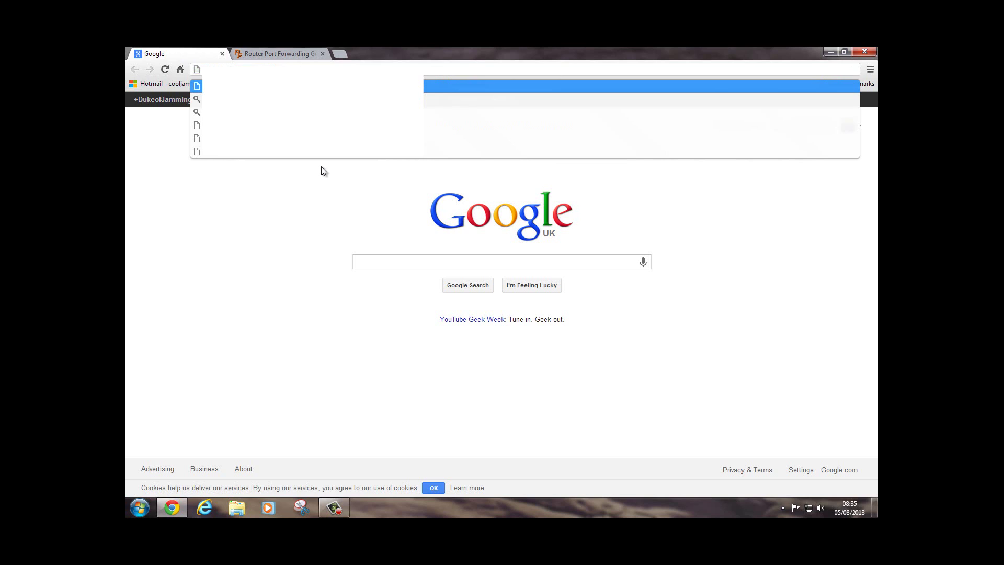
key(Return)
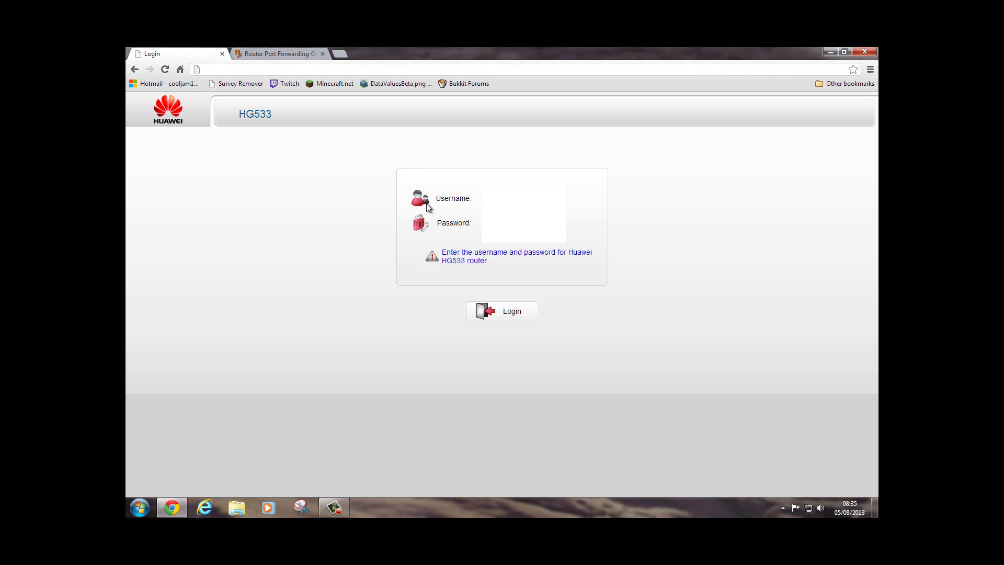
On PortForward.com, open the Huawei router guides and dismiss the PFConfig advert
click(277, 52)
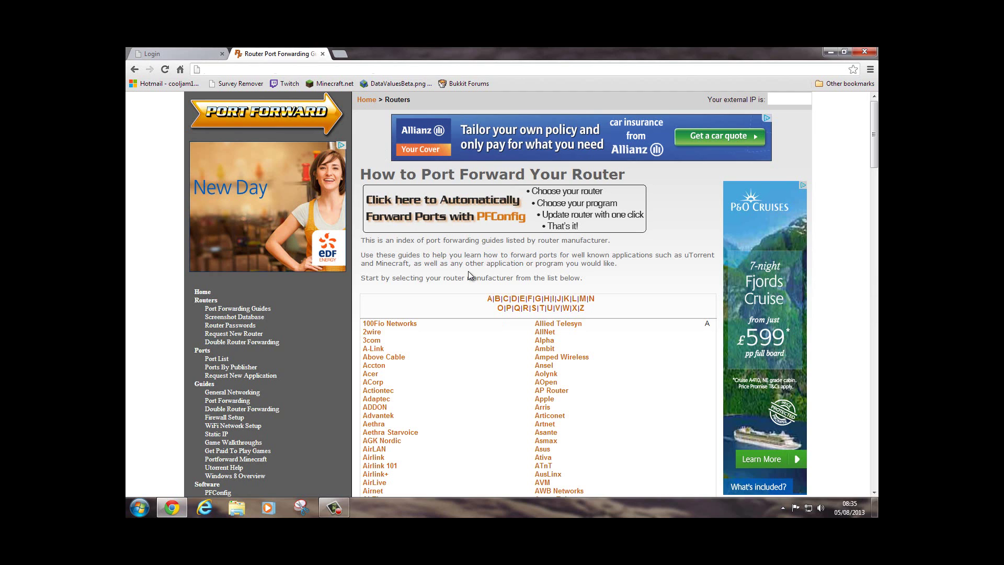
scroll(469, 271, down, 10)
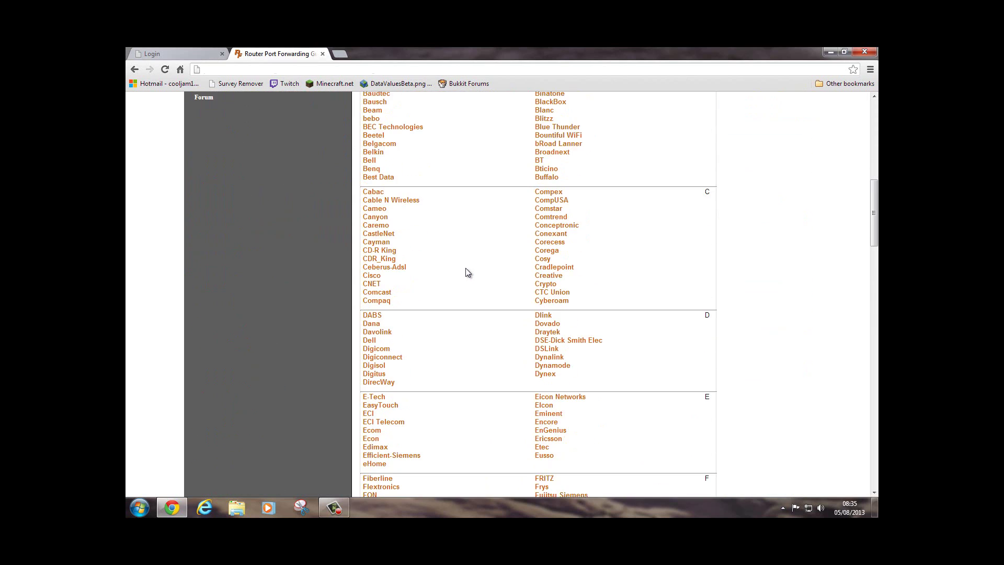
scroll(468, 271, down, 4)
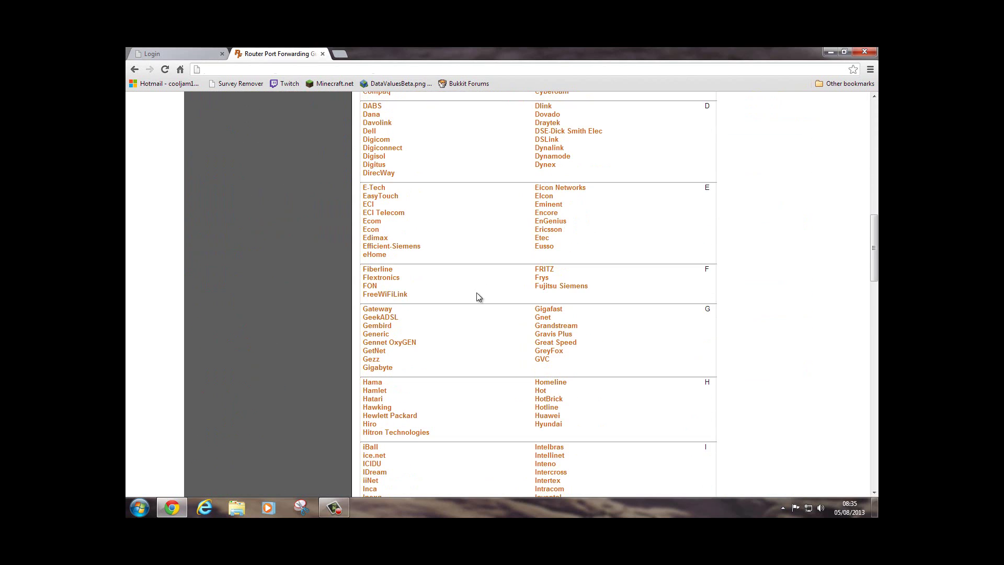
click(538, 414)
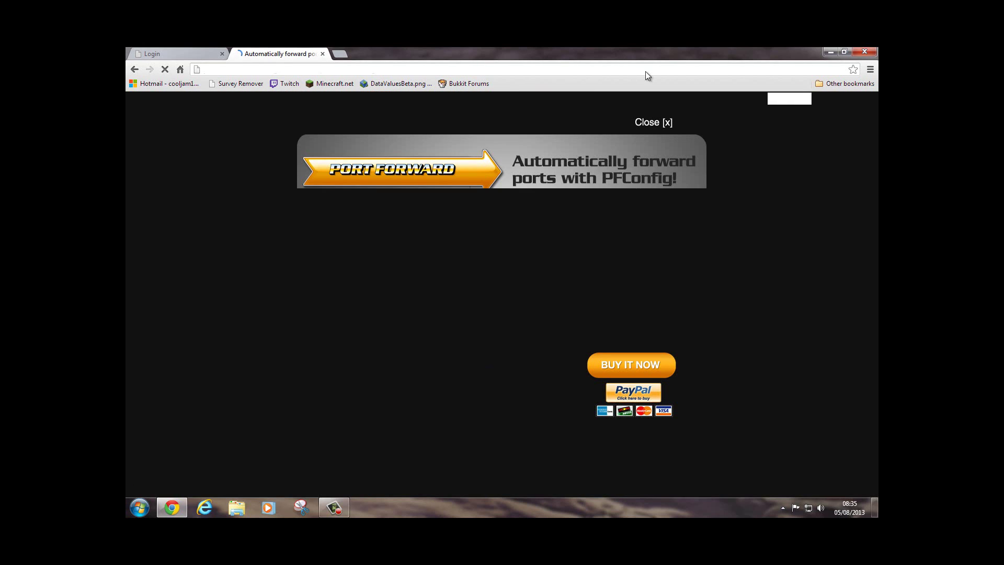
click(667, 123)
scroll(575, 188, down, 3)
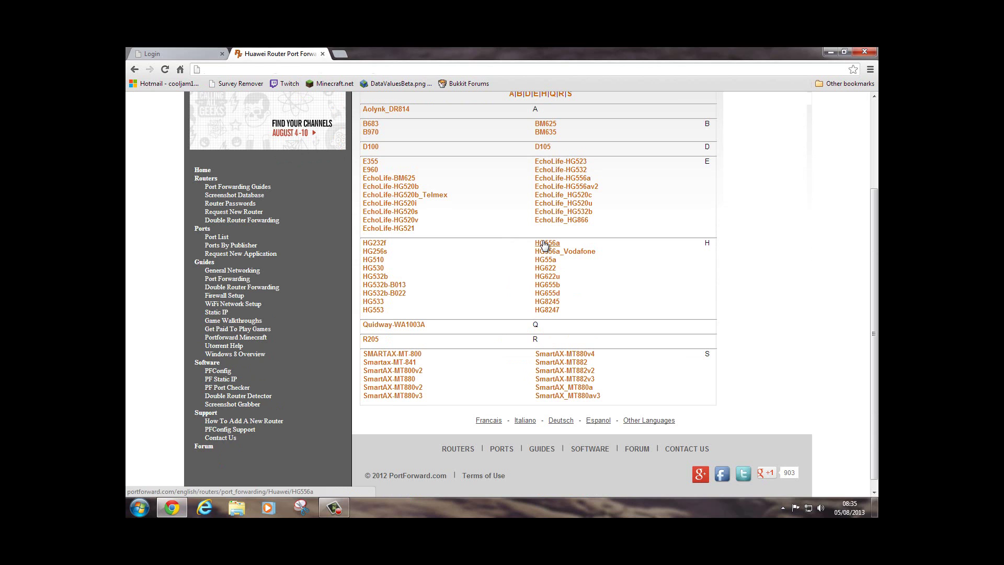
Open the HG553 port forwarding guide and scroll through its program list
click(373, 311)
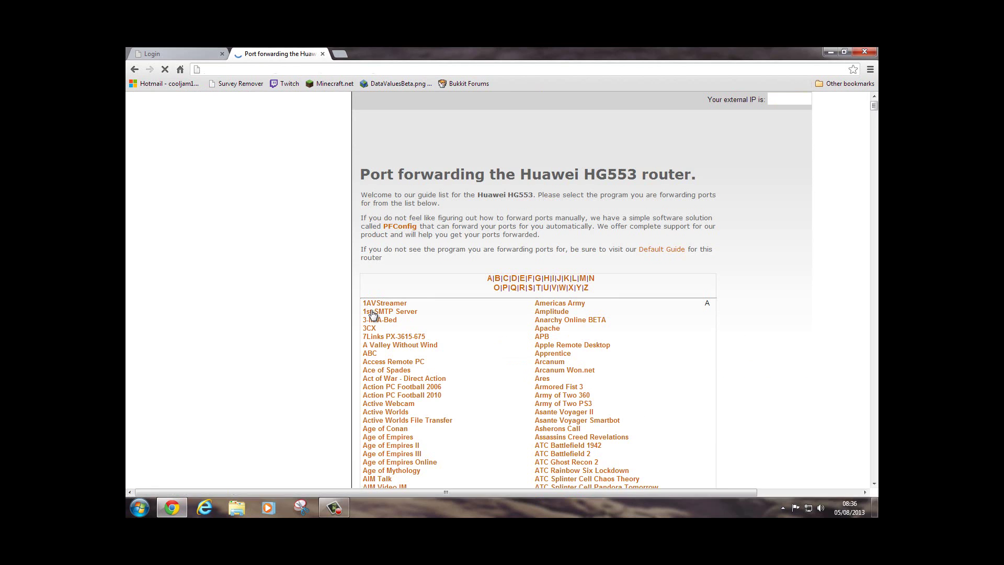
scroll(433, 319, down, 3)
scroll(433, 319, down, 12)
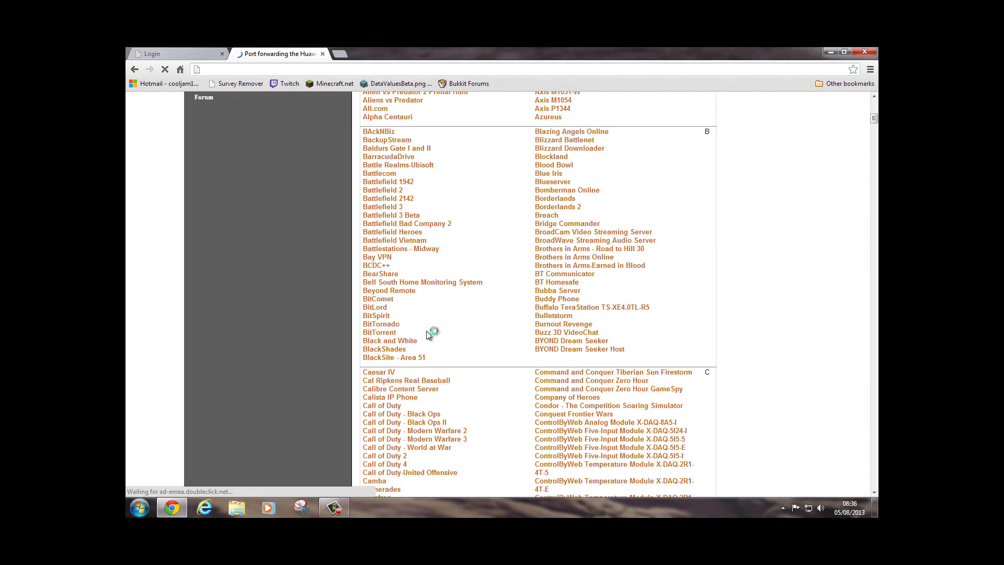
scroll(428, 334, down, 15)
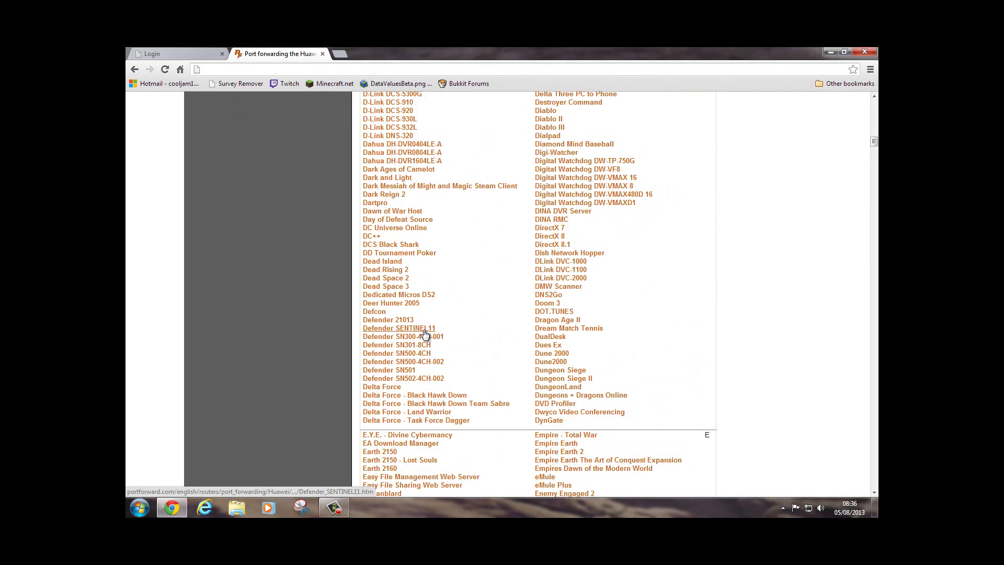
scroll(433, 379, down, 6)
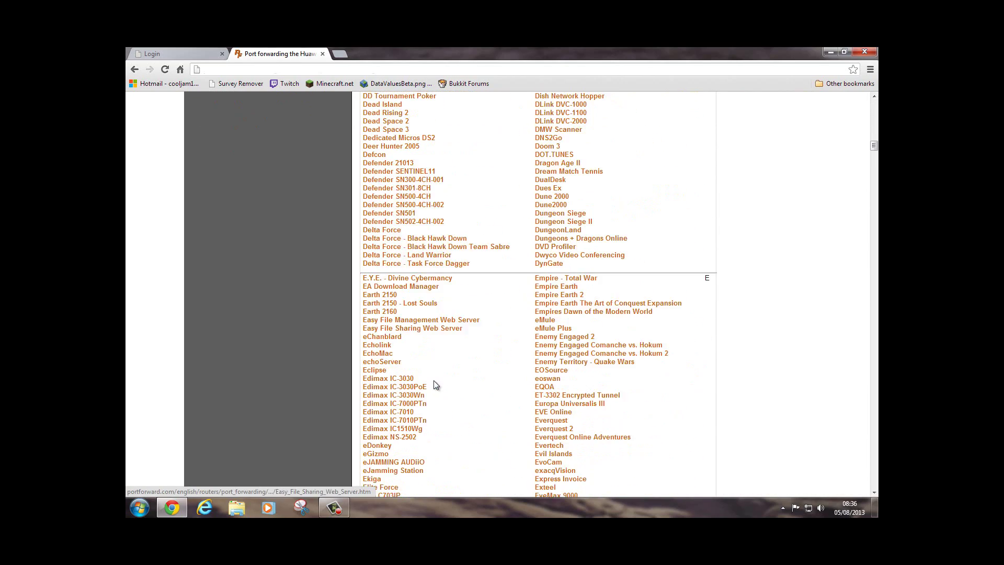
scroll(429, 380, down, 10)
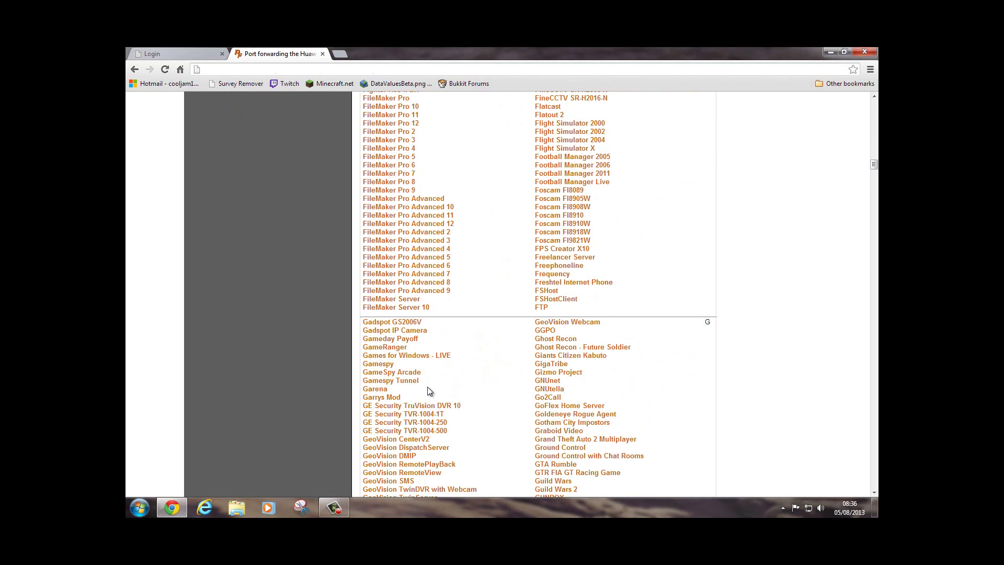
scroll(388, 396, down, 3)
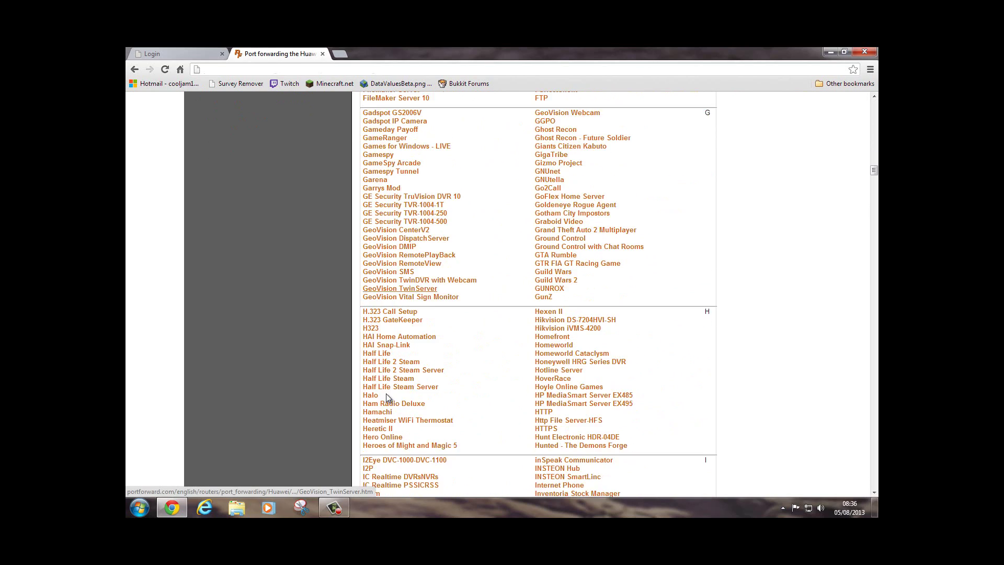
scroll(388, 395, up, 20)
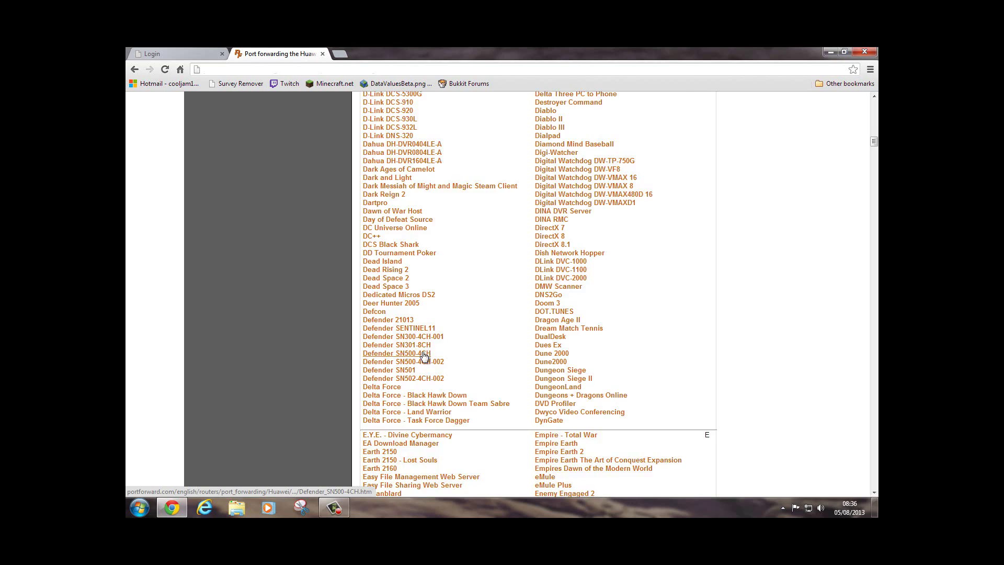
scroll(437, 365, up, 15)
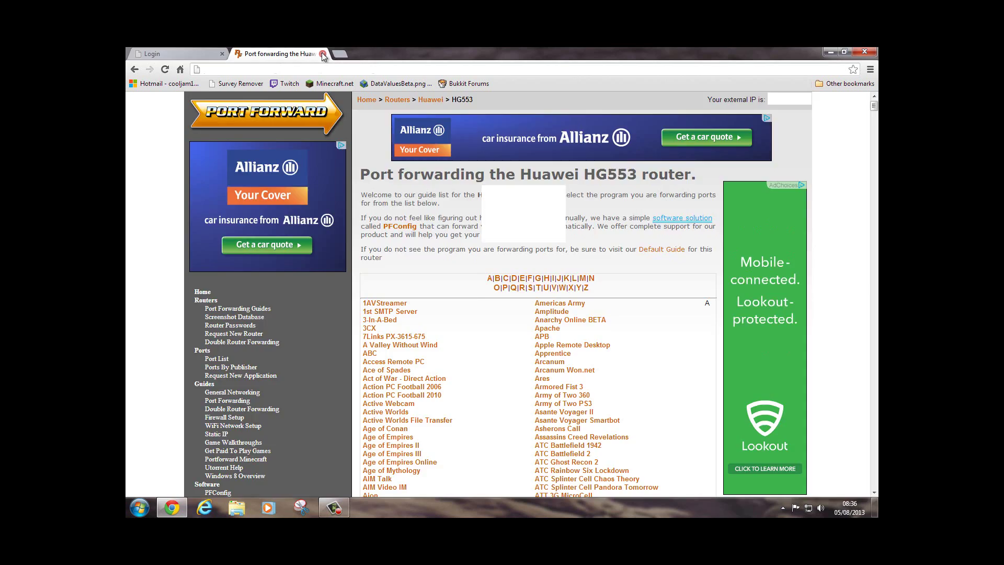
Close the PortForward tab and go to Advanced > NAT > Port Mapping on the router
click(323, 55)
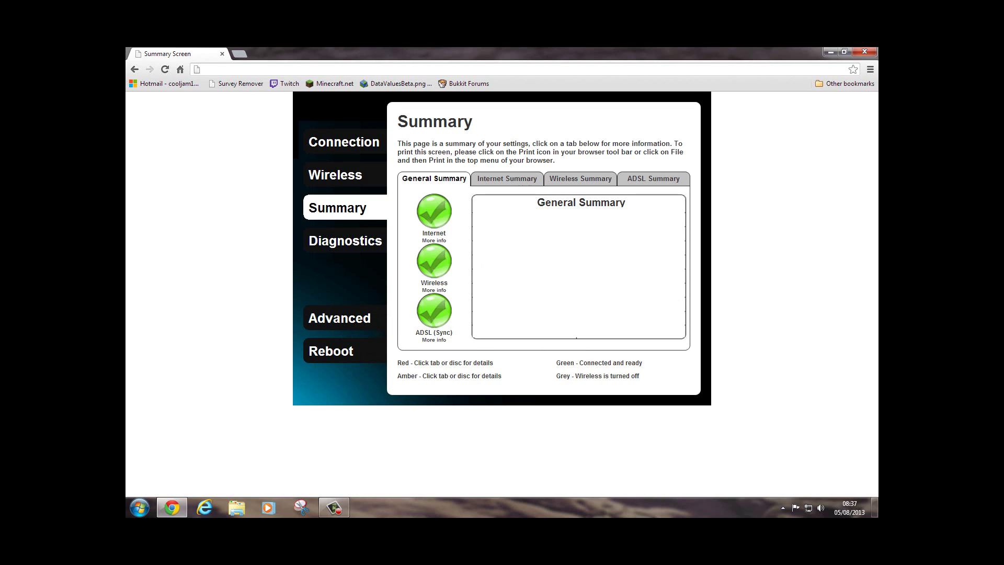
click(353, 321)
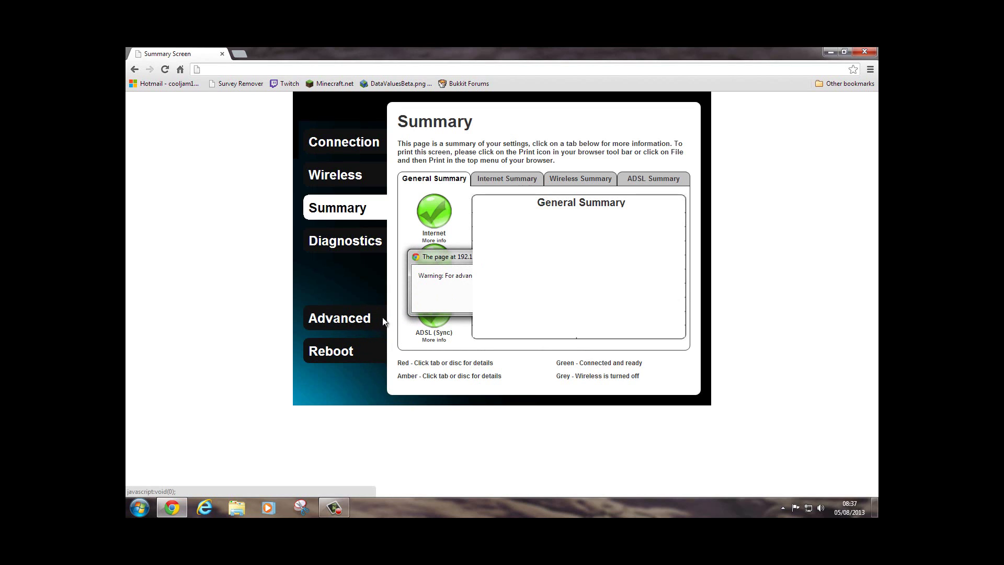
key(Return)
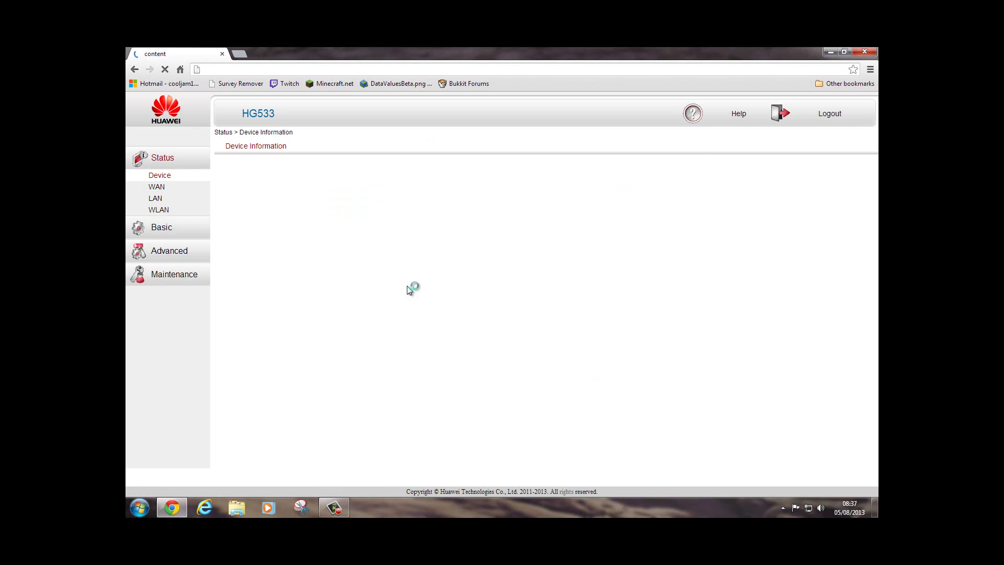
click(177, 249)
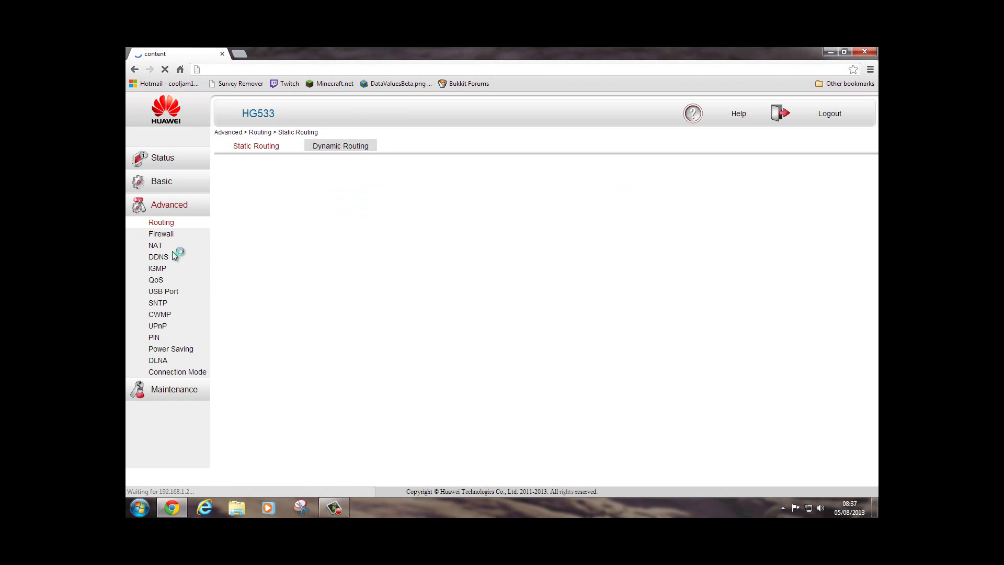
click(159, 248)
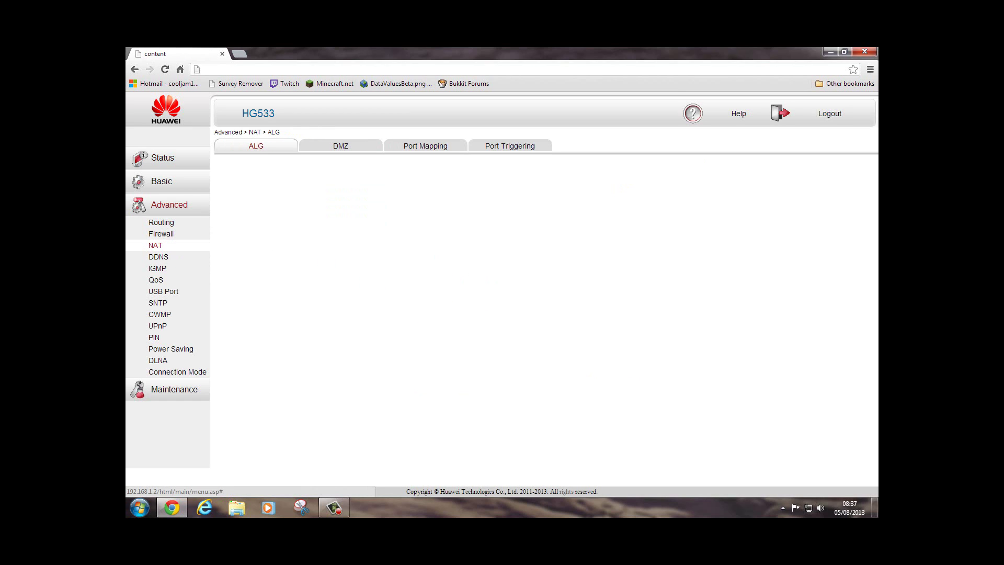
click(432, 149)
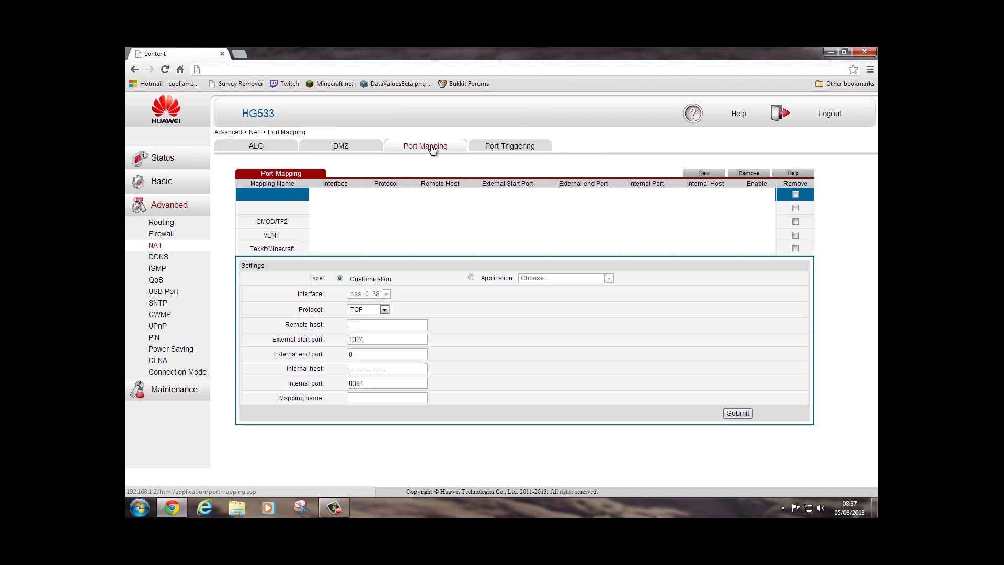
Select the Tekkit/Minecraft mapping and remove it
click(277, 254)
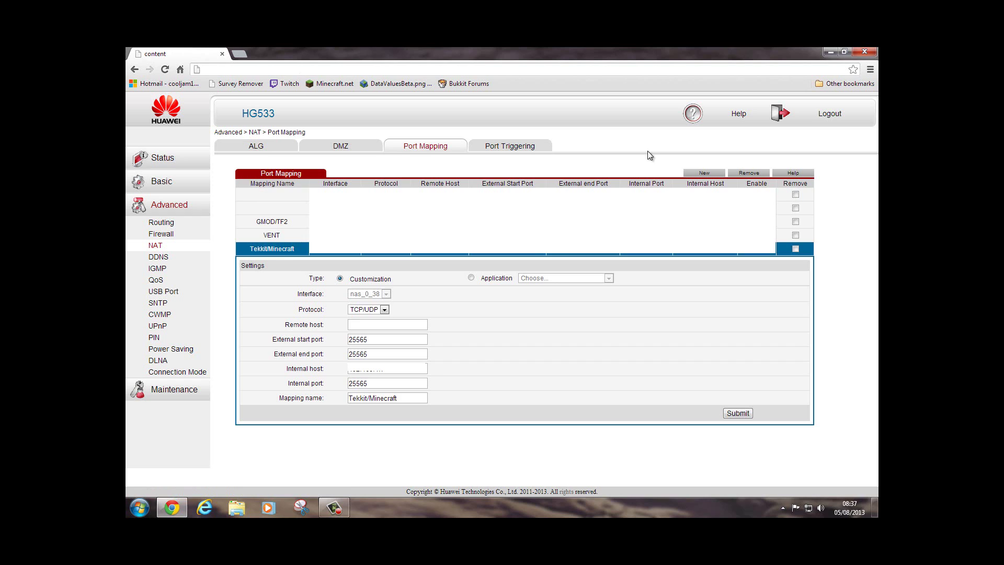
click(795, 249)
click(736, 174)
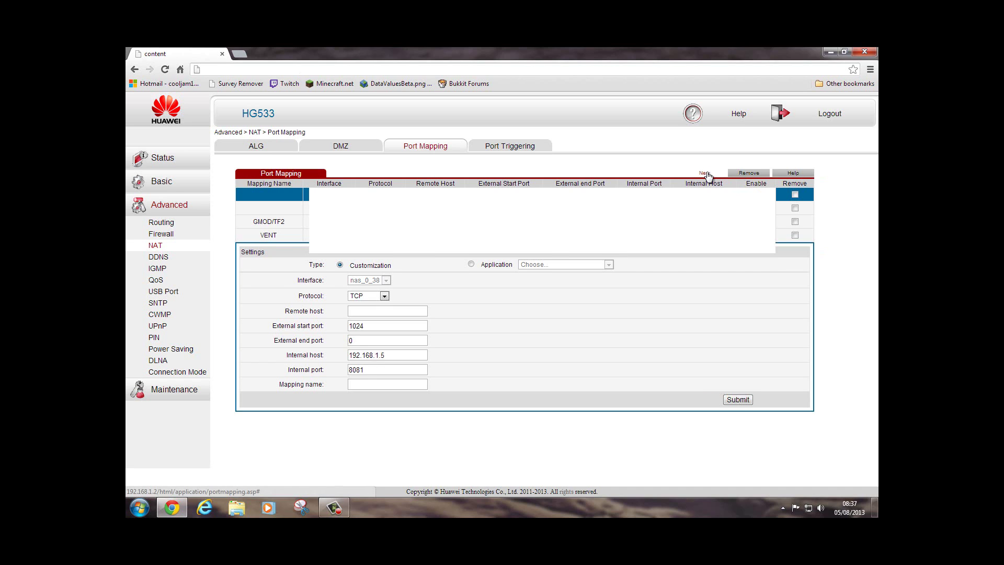
Create a new mapping named Tekkit/Minecraft with internal and external end port 25565
click(700, 173)
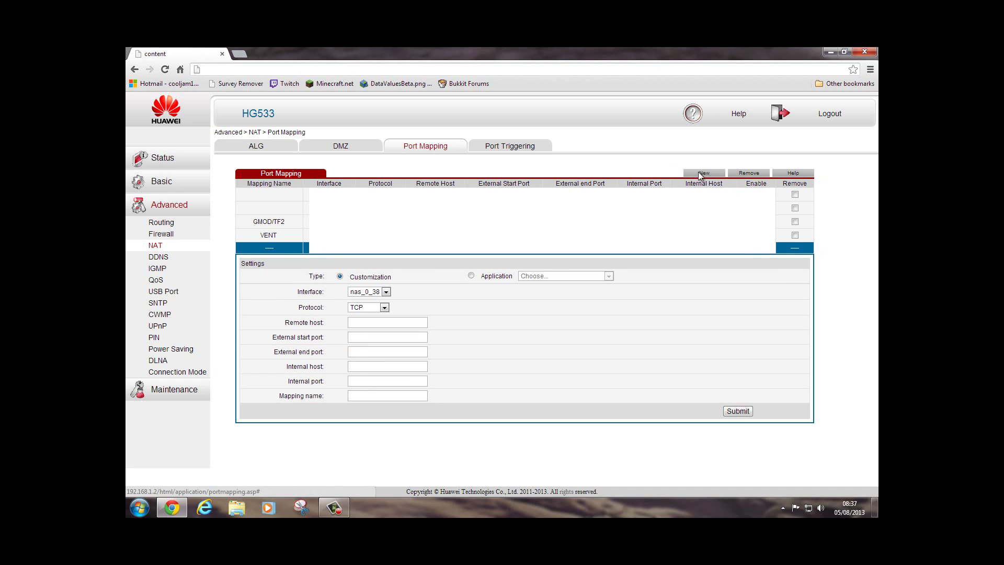
click(358, 398)
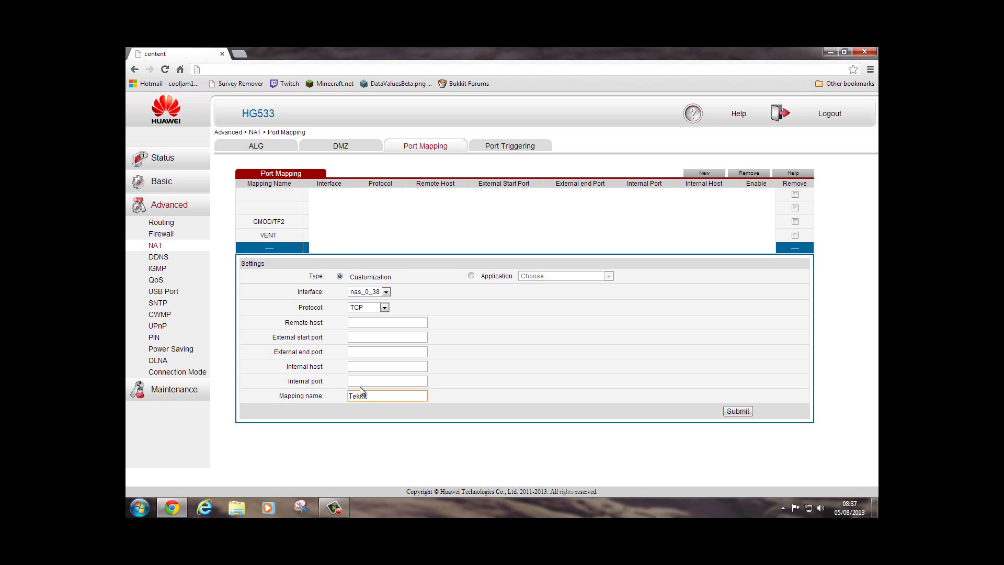
text(Tekkit/Minecraft)
click(374, 381)
text(25565)
click(367, 356)
text(2556)
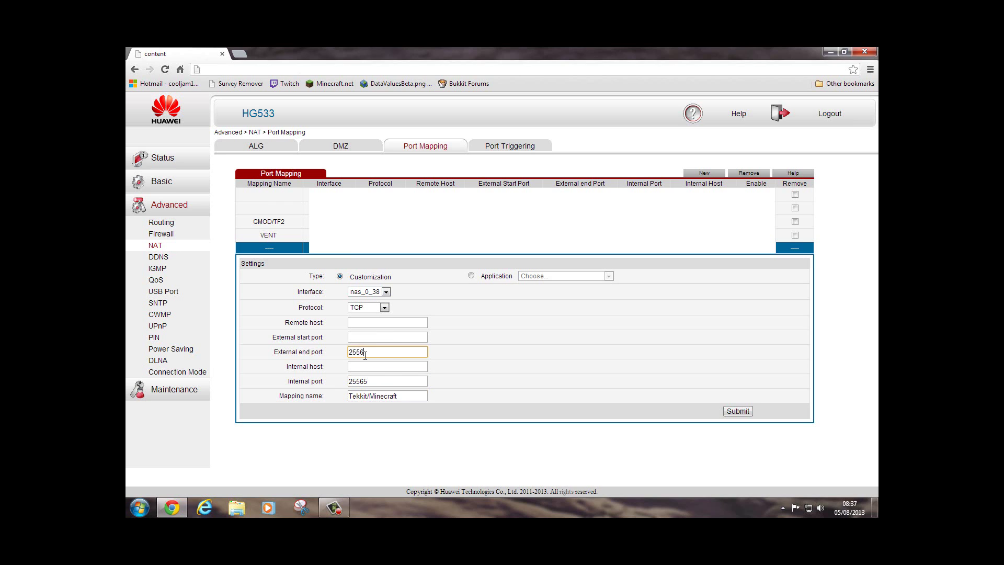
text(5)
click(364, 339)
text(25565)
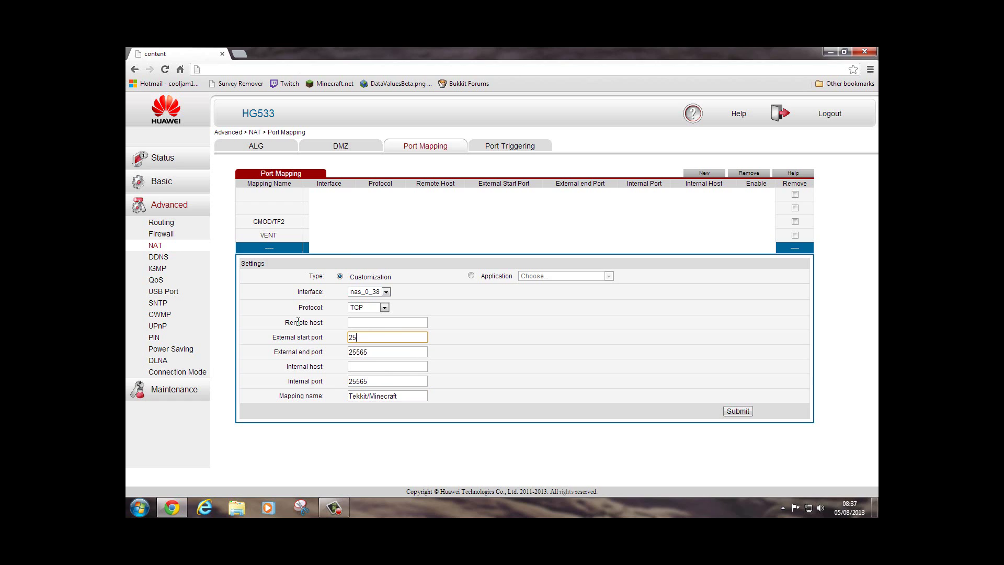
click(359, 367)
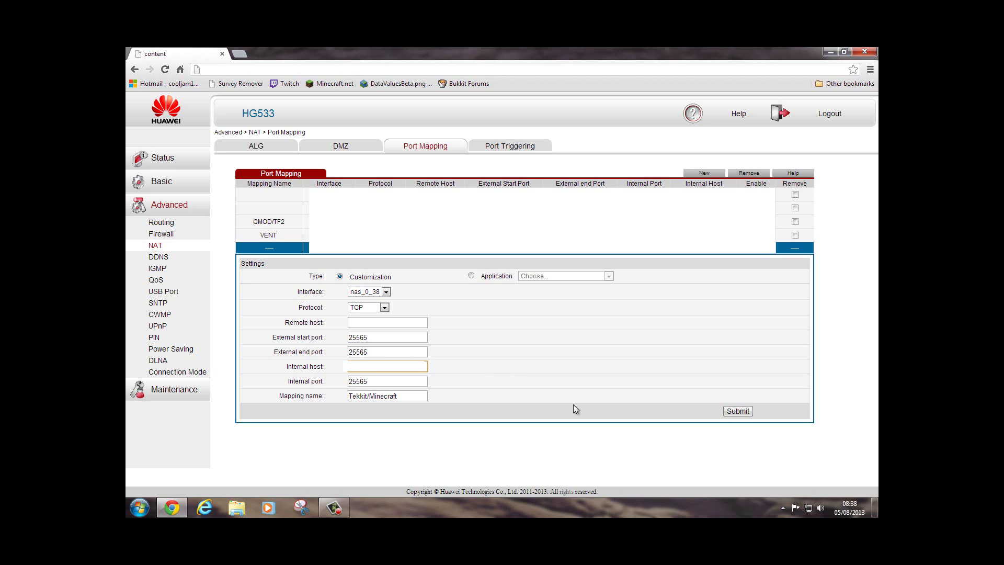
Dismiss the tray network menu and re-enter 25565 as the external end port
right_click(809, 509)
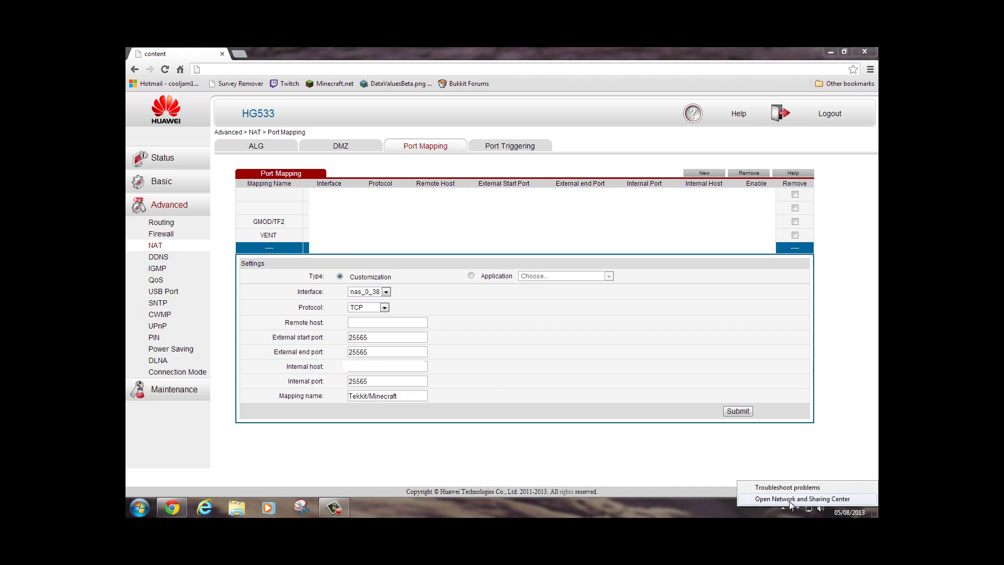
click(758, 463)
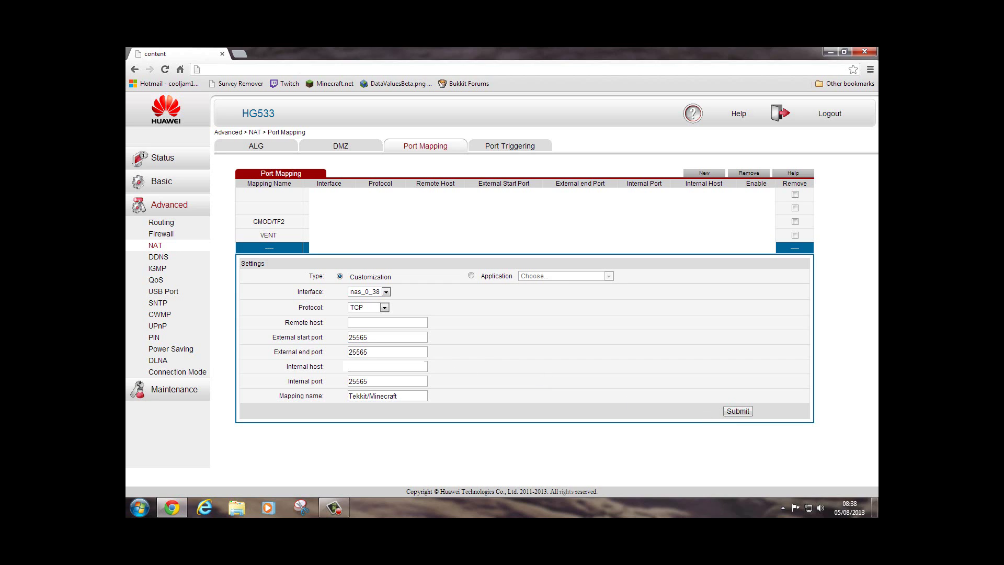
click(387, 366)
click(371, 352)
key(shift+Left)
key(shift+Left)
key(shift+Left)
key(shift+Left)
key(shift+Left)
text(25565)
drag(392, 351, 326, 352)
click(375, 350)
Recheck the port fields and mapping name, then submit the Tekkit/Minecraft mapping
key(Tab)
key(Tab)
key(shift+Tab)
click(382, 383)
click(402, 397)
click(497, 370)
click(732, 411)
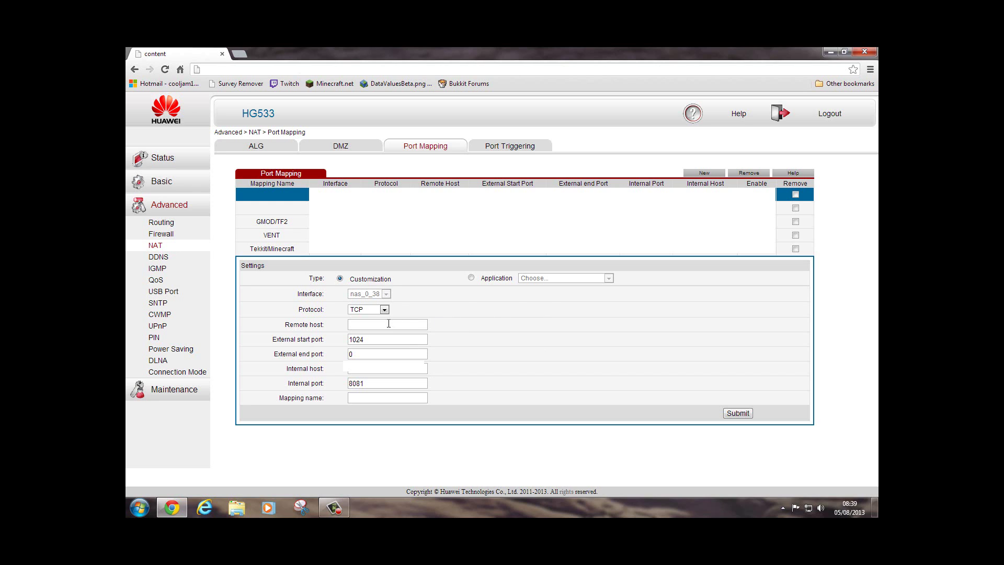
Load the saved Tekkit/Minecraft mapping and set its protocol to TCP/UDP
click(276, 248)
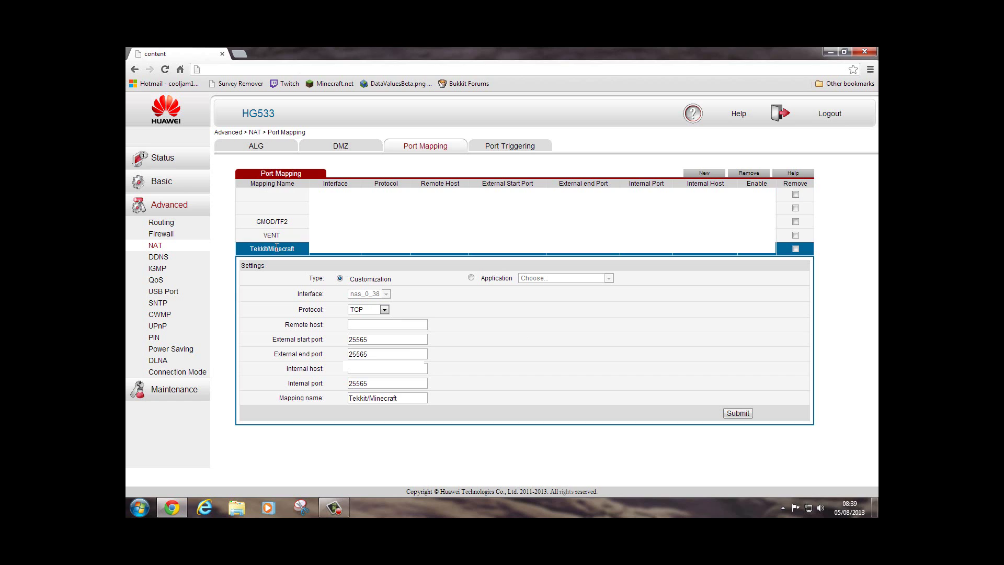
click(384, 310)
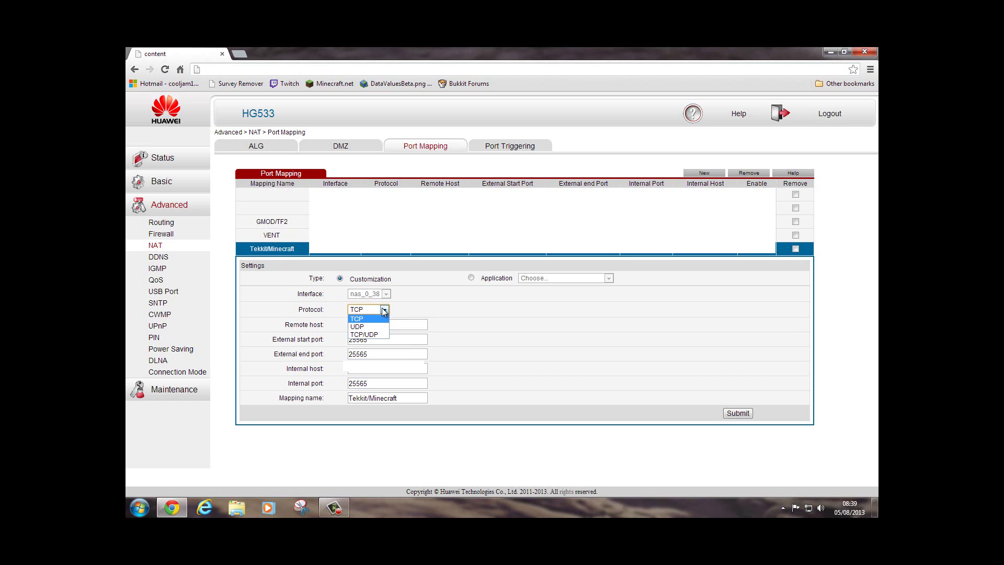
click(380, 335)
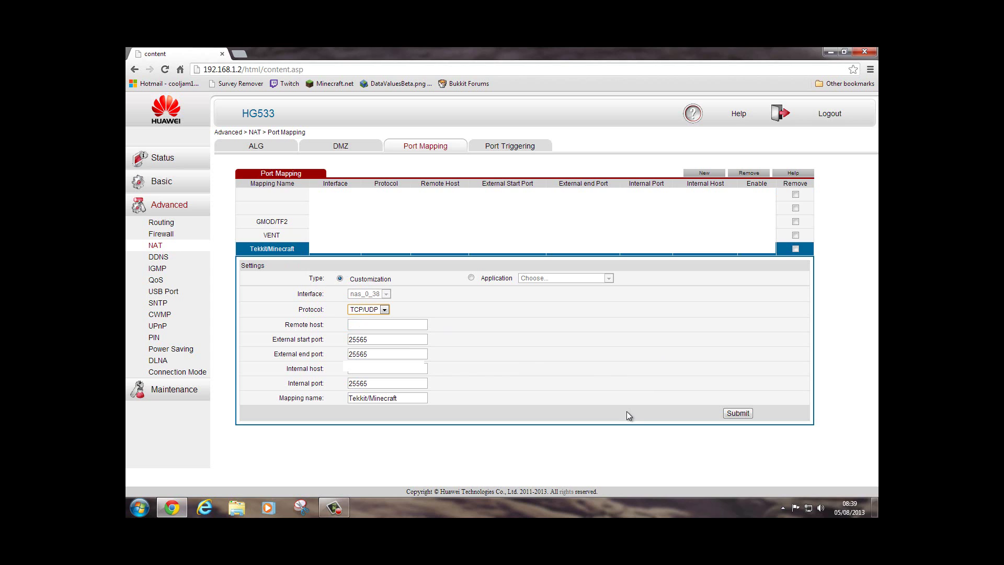
click(380, 308)
Keep the name Tekkit/Minecraft with protocol TCP/UDP and submit the change
click(393, 398)
text(UDP)
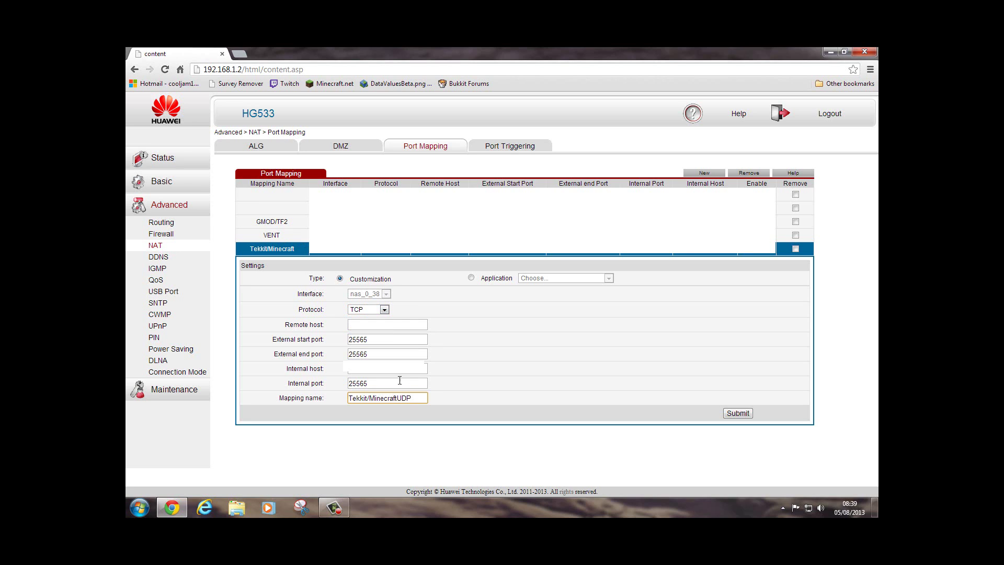
click(384, 309)
click(382, 325)
click(370, 310)
click(369, 335)
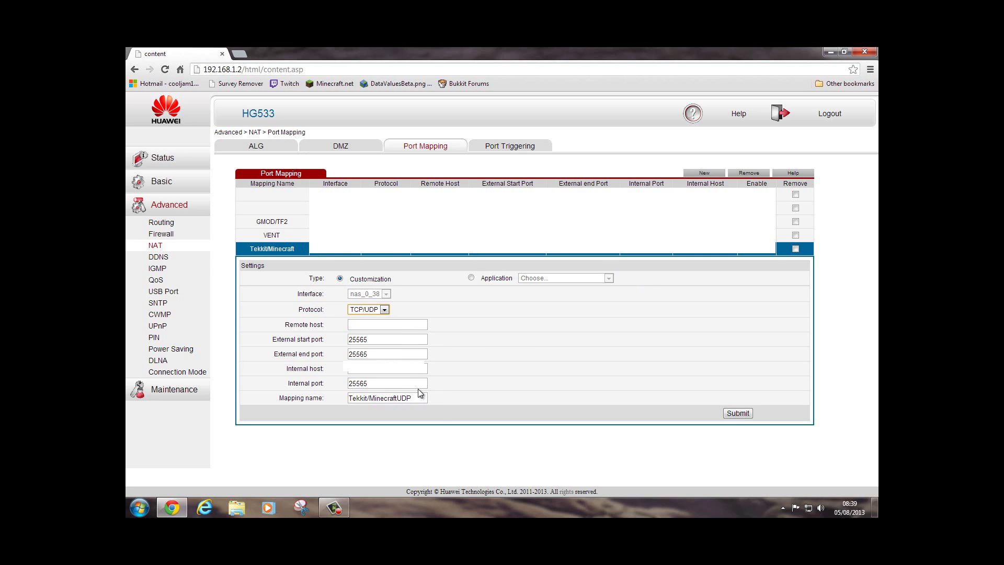
click(421, 395)
key(BackSpace)
key(BackSpace)
key(BackSpace)
click(742, 413)
Close the Chrome window
click(871, 52)
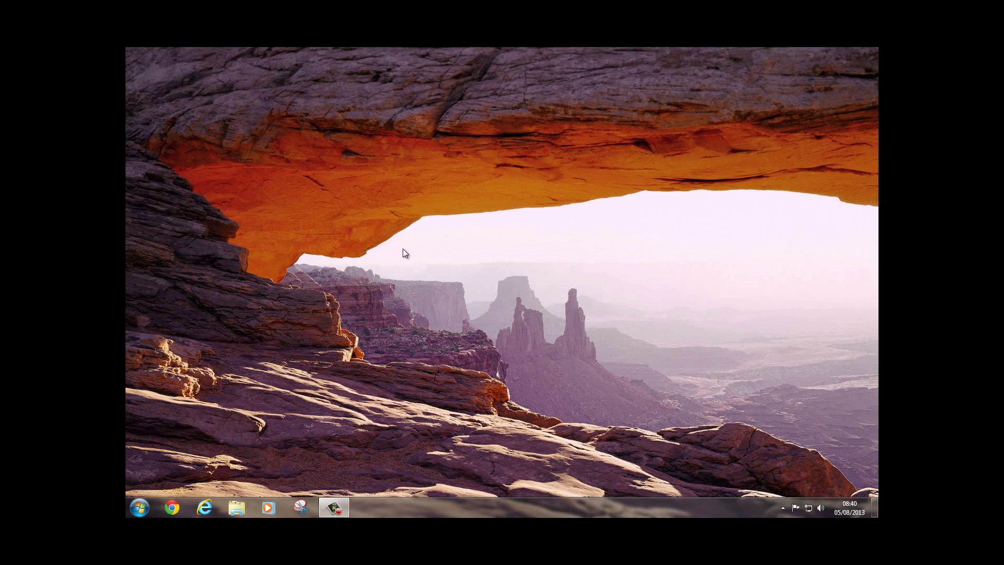